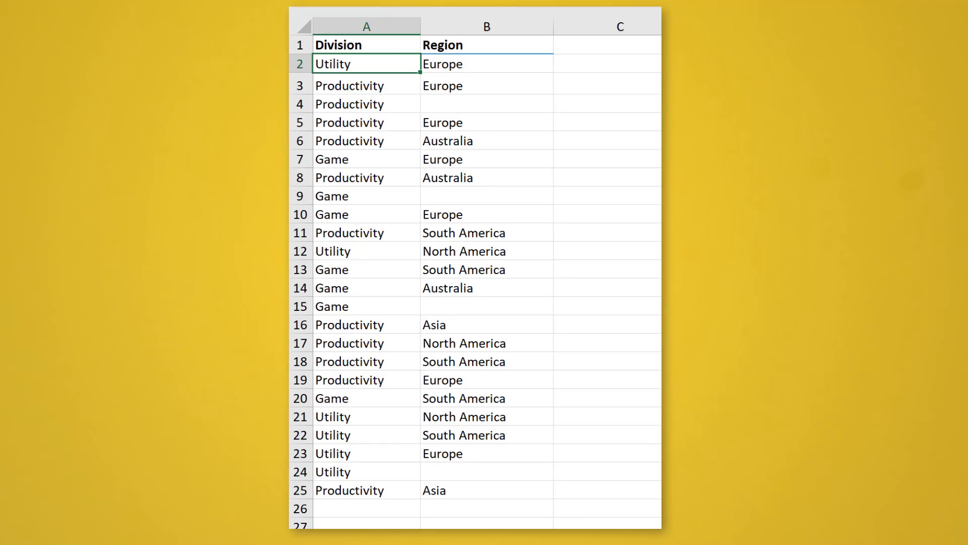
# Extend the selection from A2 down to the last Division entry in A25
pyautogui.hotkey('ctrl', 'shift', 'Down')
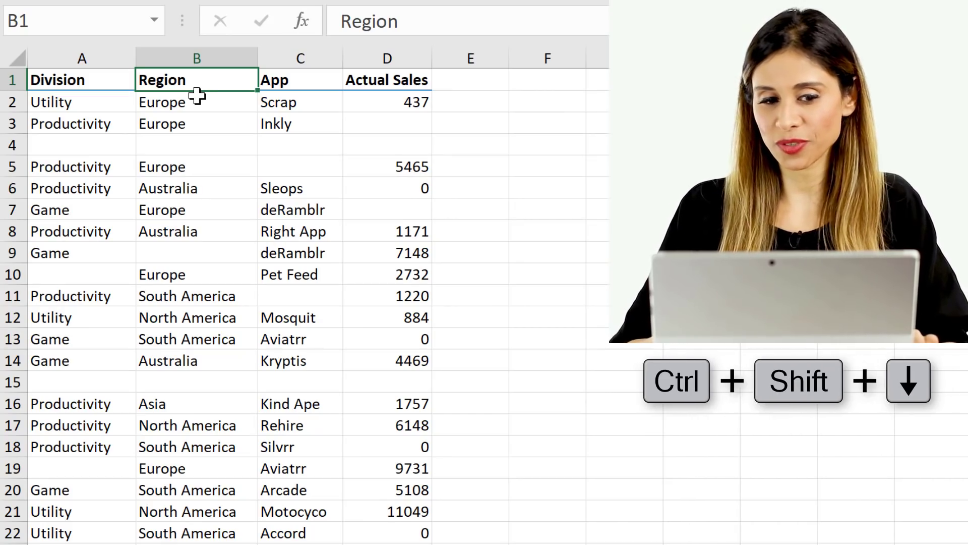
# Extend the Region selection down column B from B1, stopping at each blank cell
pyautogui.hotkey('ctrl', 'shift', 'Down')
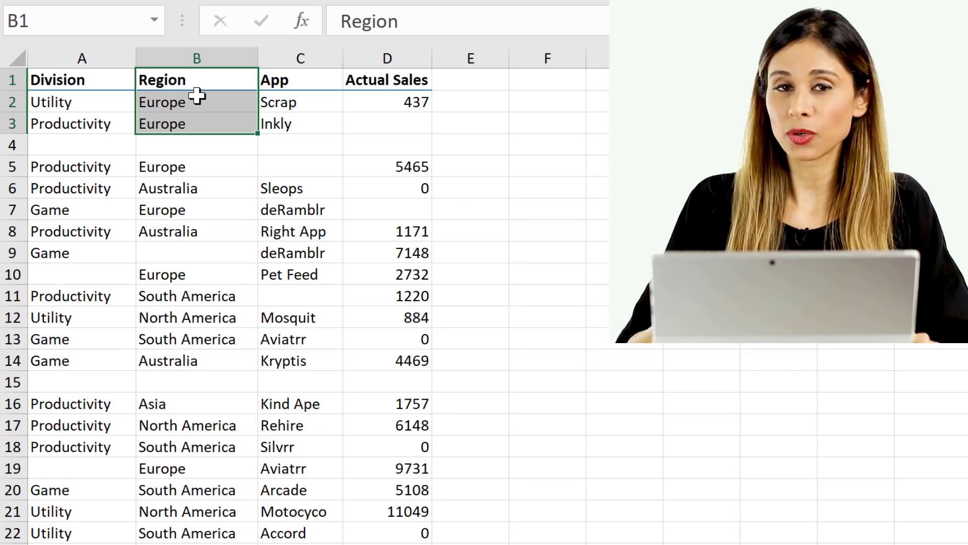
pyautogui.hotkey('ctrl', 'shift', 'Down')
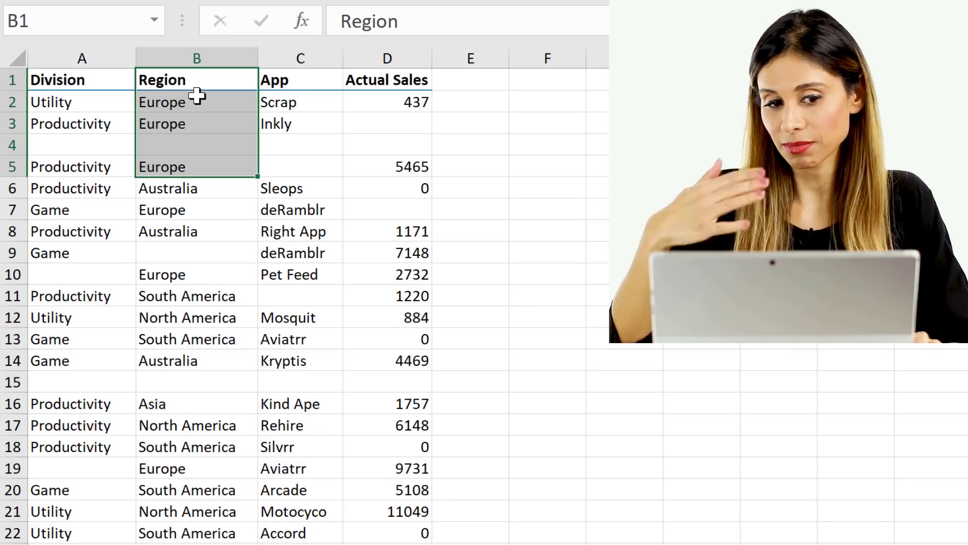
pyautogui.hotkey('shift', 'Down')
pyautogui.hotkey('shift', 'Down')
pyautogui.hotkey('shift', 'Down')
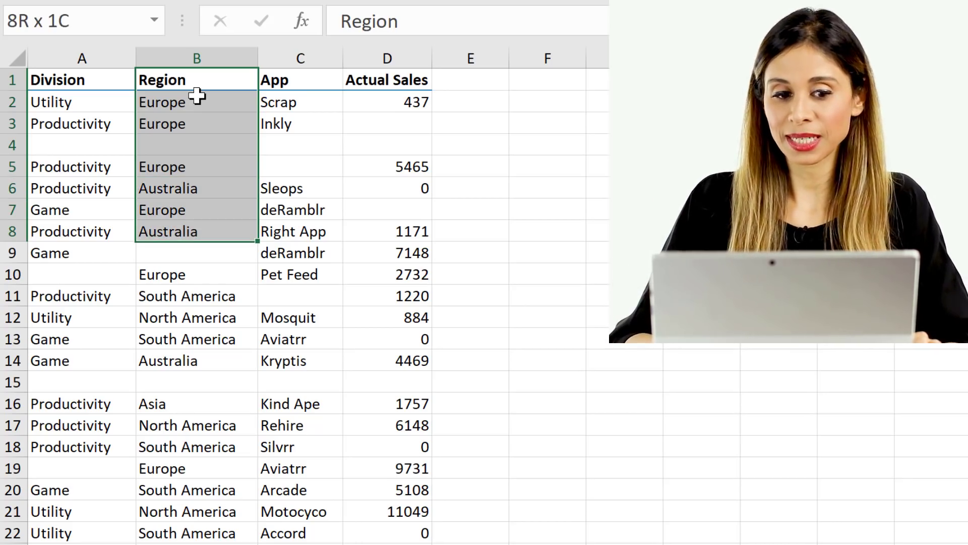
pyautogui.hotkey('shift', 'Down')
pyautogui.hotkey('shift', 'Down')
pyautogui.hotkey('shift', 'Down')
pyautogui.hotkey('shift', 'Down')
pyautogui.hotkey('shift', 'Down')
pyautogui.hotkey('shift', 'Down')
pyautogui.hotkey('shift', 'Down')
pyautogui.hotkey('shift', 'Down')
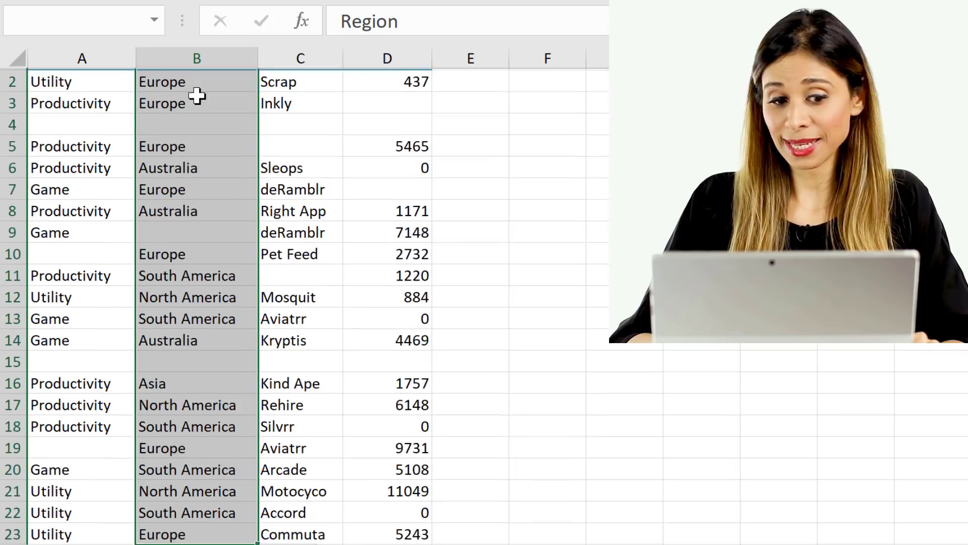
pyautogui.hotkey('shift', 'Down')
pyautogui.hotkey('shift', 'Down')
pyautogui.hotkey('shift', 'Down')
pyautogui.hotkey('shift', 'Down')
pyautogui.hotkey('shift', 'Down')
pyautogui.hotkey('shift', 'Down')
pyautogui.hotkey('shift', 'Down')
pyautogui.hotkey('shift', 'Down')
pyautogui.hotkey('shift', 'Down')
pyautogui.hotkey('shift', 'Down')
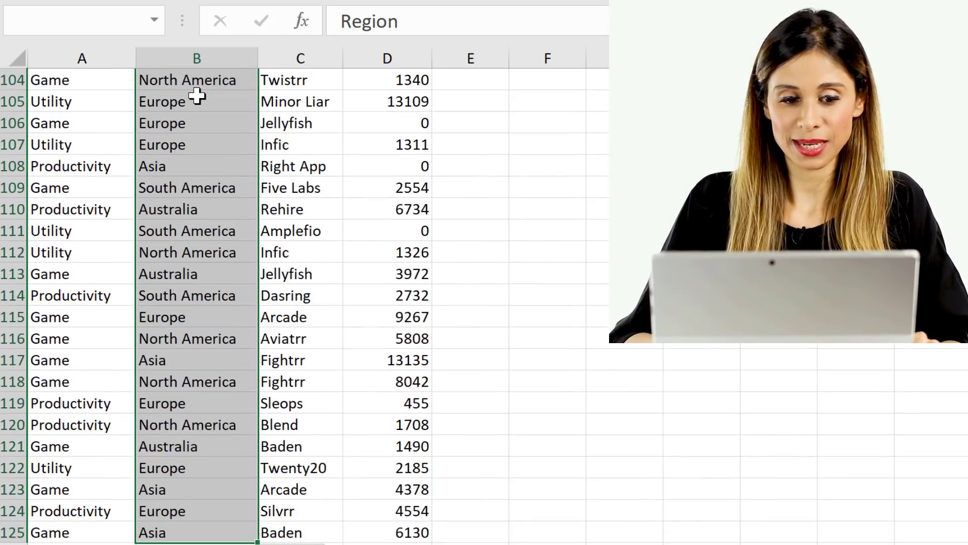
pyautogui.hotkey('shift', 'Down')
pyautogui.hotkey('shift', 'Down')
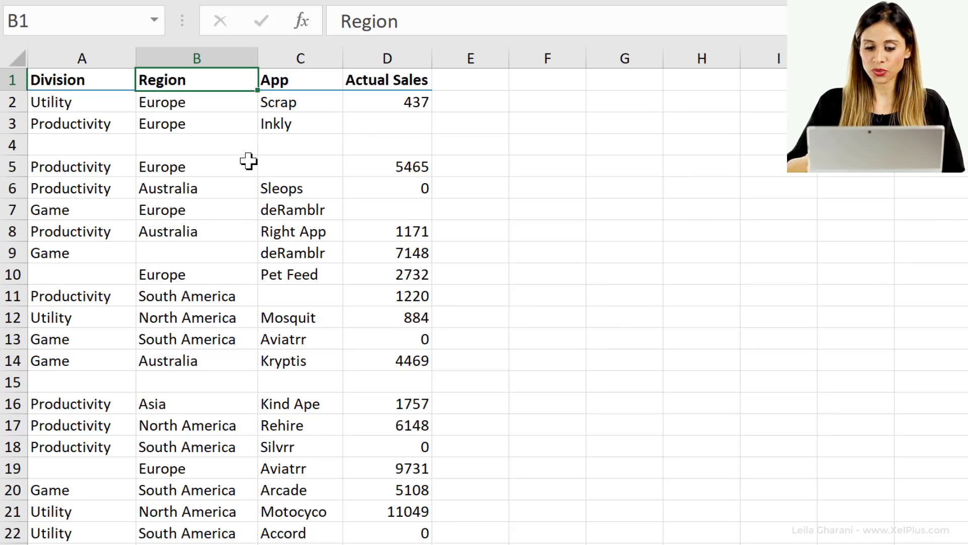
# Find the last used cell, D171, and check the empty cells around it
pyautogui.hotkey('ctrl', 'End')
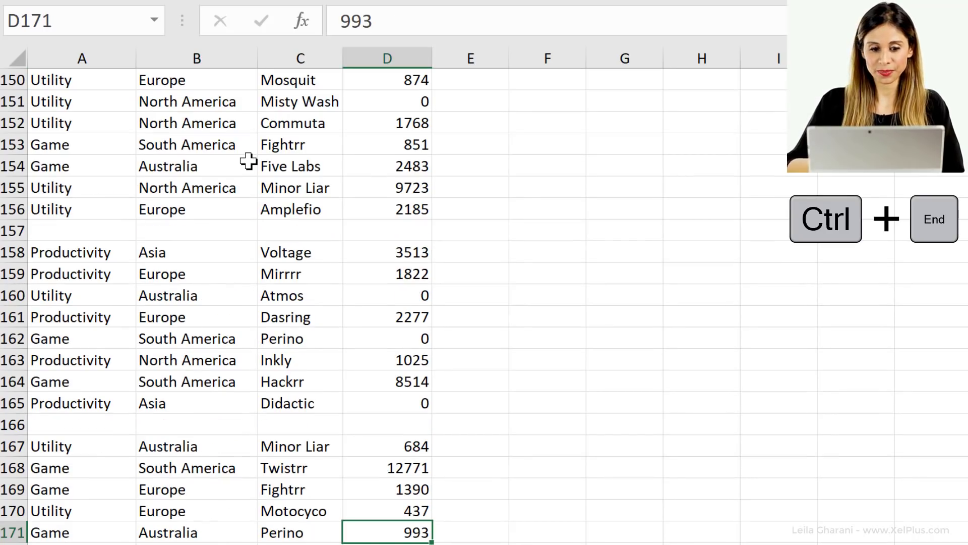
pyautogui.press('Down')
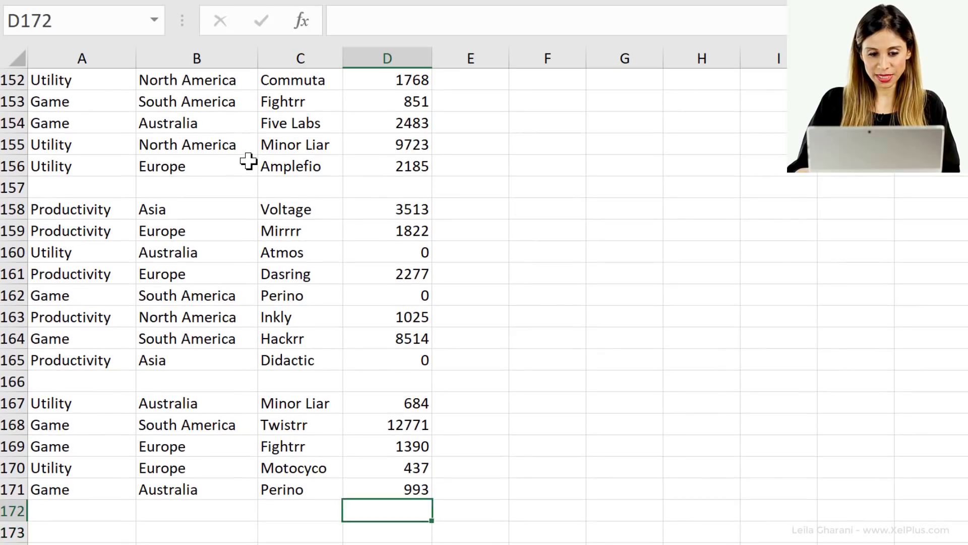
pyautogui.press('Up')
pyautogui.press('Down')
pyautogui.press('Down')
pyautogui.press('Up')
pyautogui.press('Up')
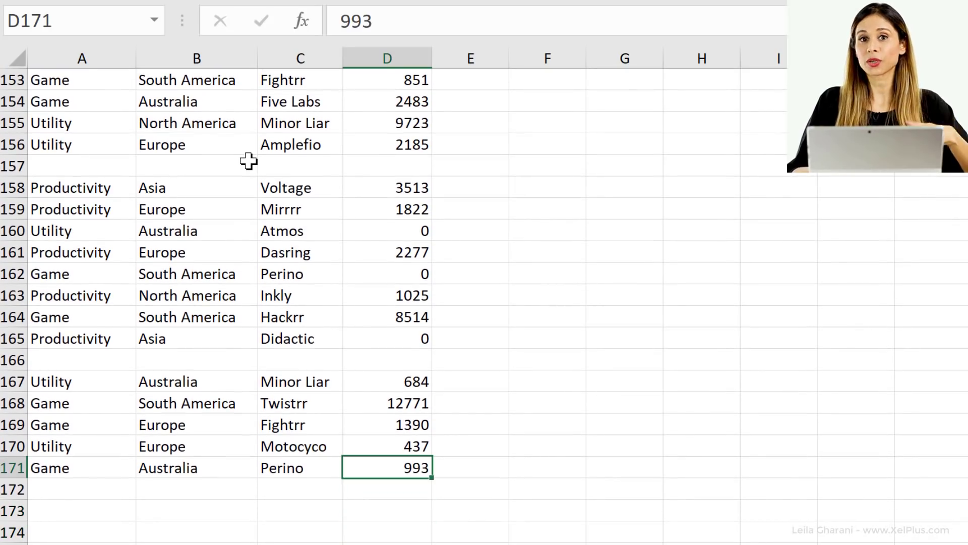
pyautogui.press('Right')
pyautogui.press('Left')
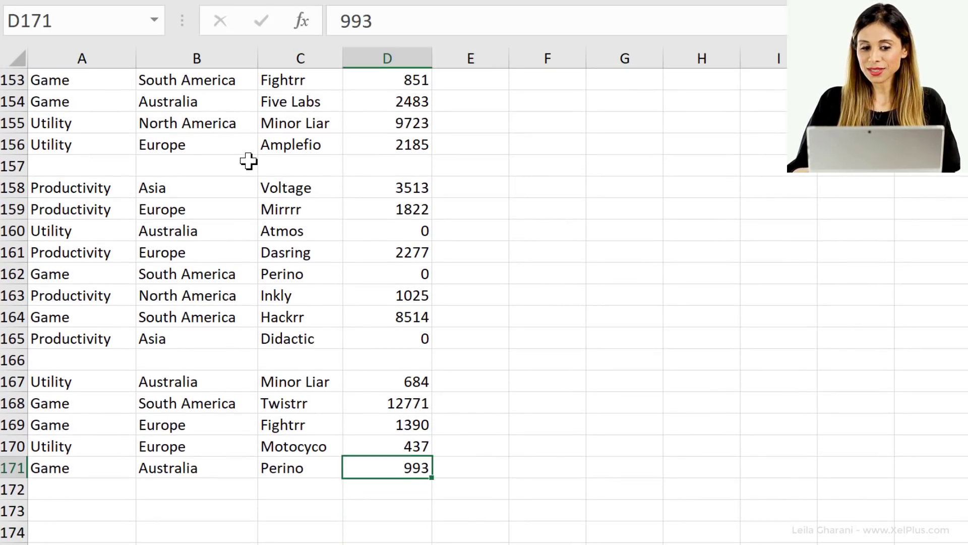
pyautogui.press('Right')
pyautogui.hotkey('ctrl', 'Up')
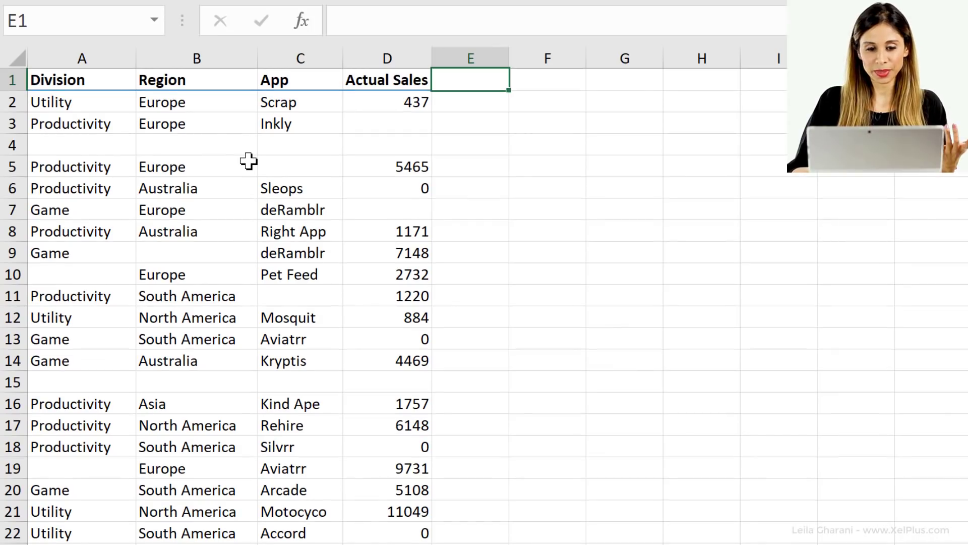
# Enter 'hello' in cell G1
pyautogui.press('Right')
pyautogui.press('Right')
pyautogui.write('he')
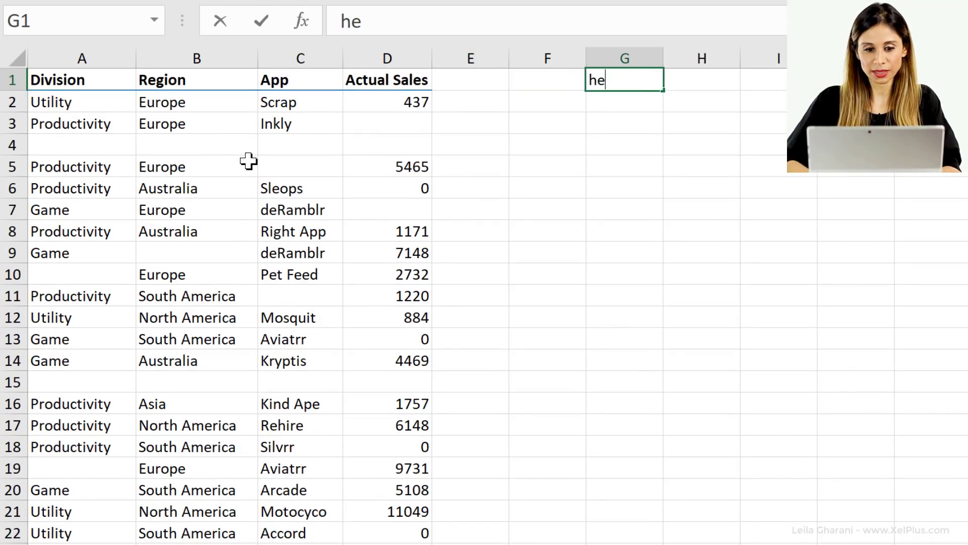
pyautogui.press('Return')
pyautogui.press('Left')
pyautogui.press('Left')
pyautogui.press('Left')
pyautogui.press('Left')
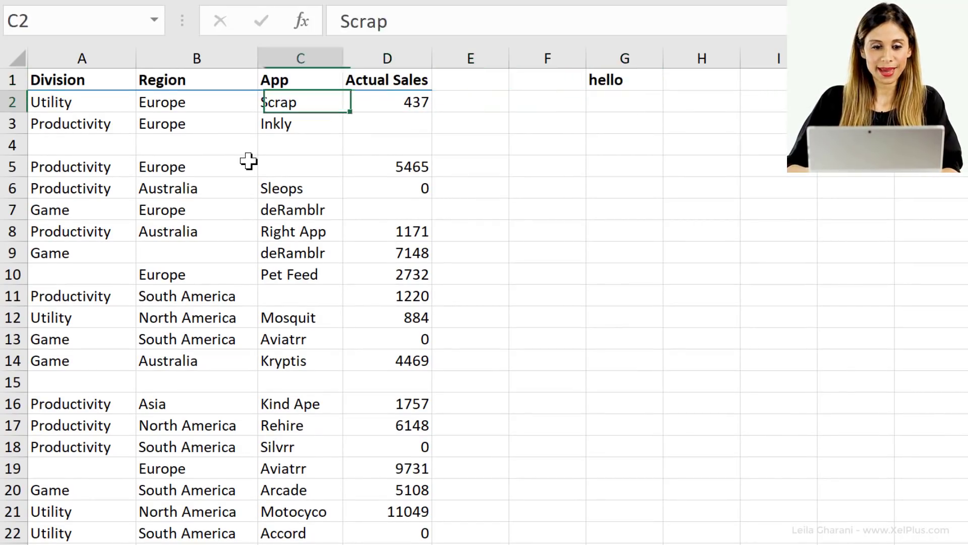
pyautogui.press('Left')
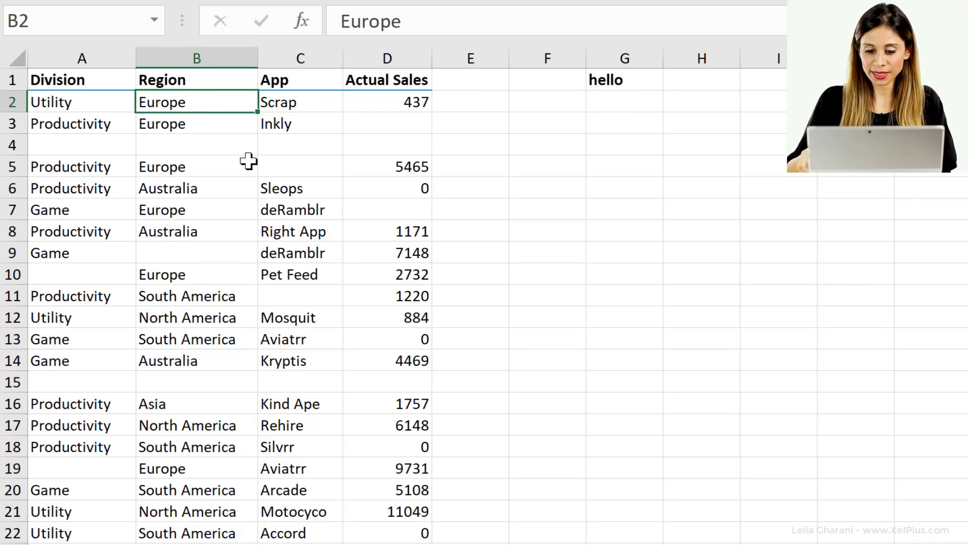
# Enter 'other comment' in I175 and confirm Ctrl+End now reaches I175
pyautogui.hotkey('ctrl', 'End')
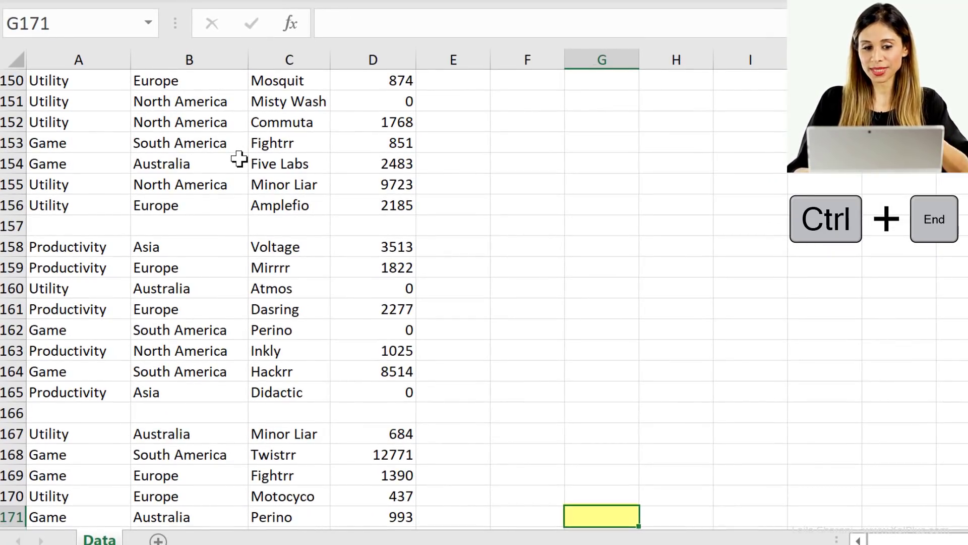
pyautogui.press('Down')
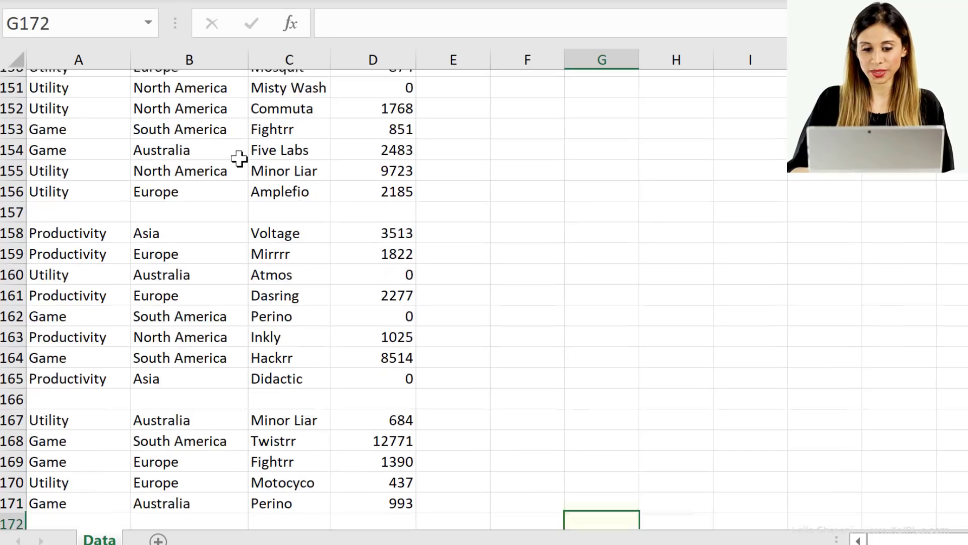
pyautogui.press('Down')
pyautogui.press('Down')
pyautogui.press('Down')
pyautogui.press('Right')
pyautogui.press('Right')
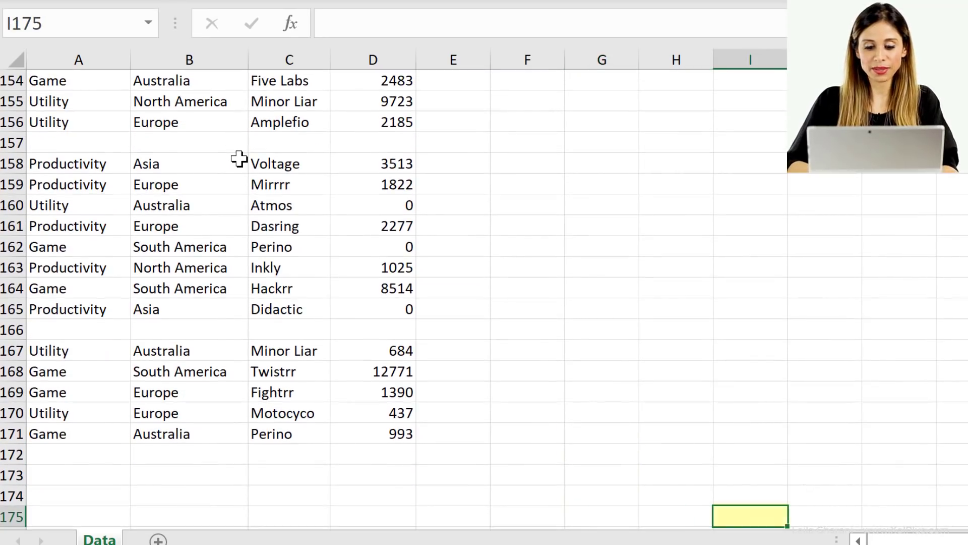
pyautogui.write('other comment')
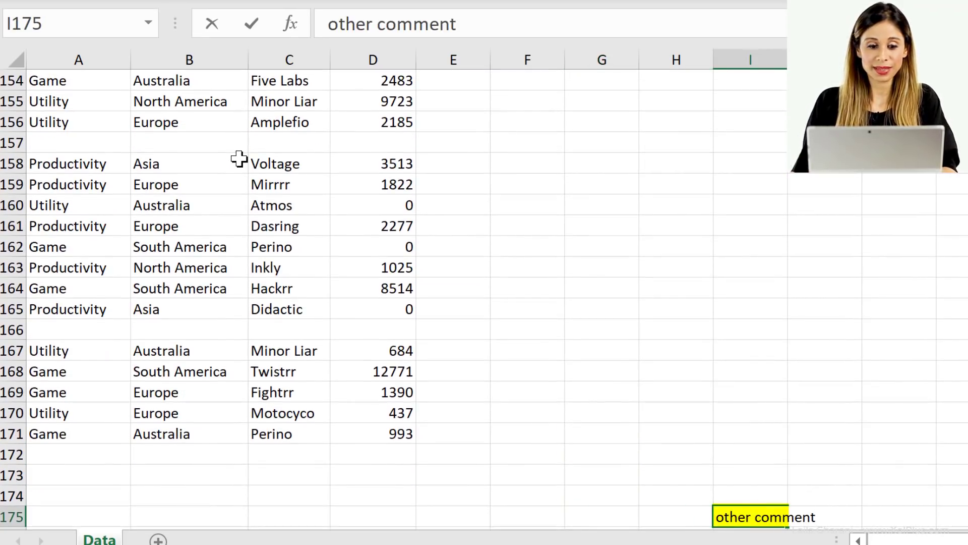
pyautogui.click(175, 173)
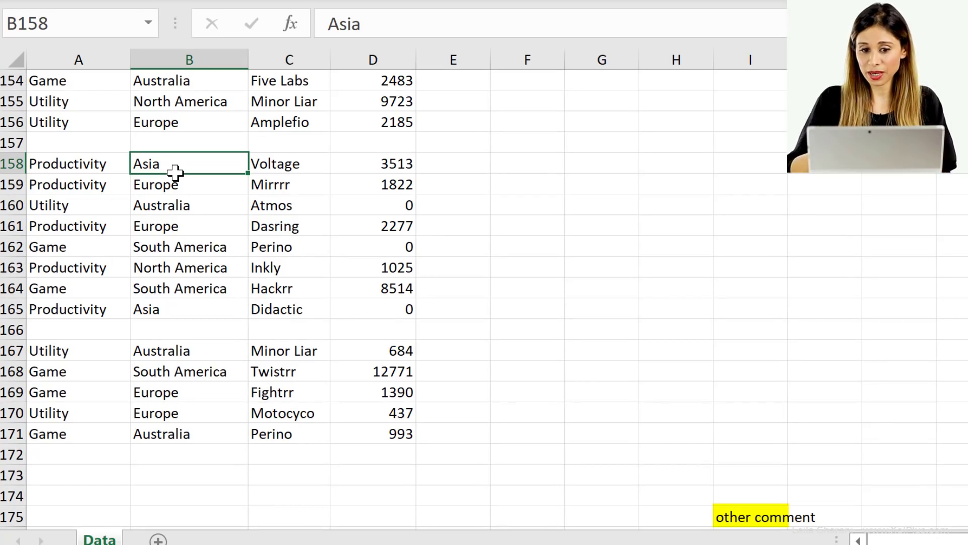
pyautogui.hotkey('ctrl', 'End')
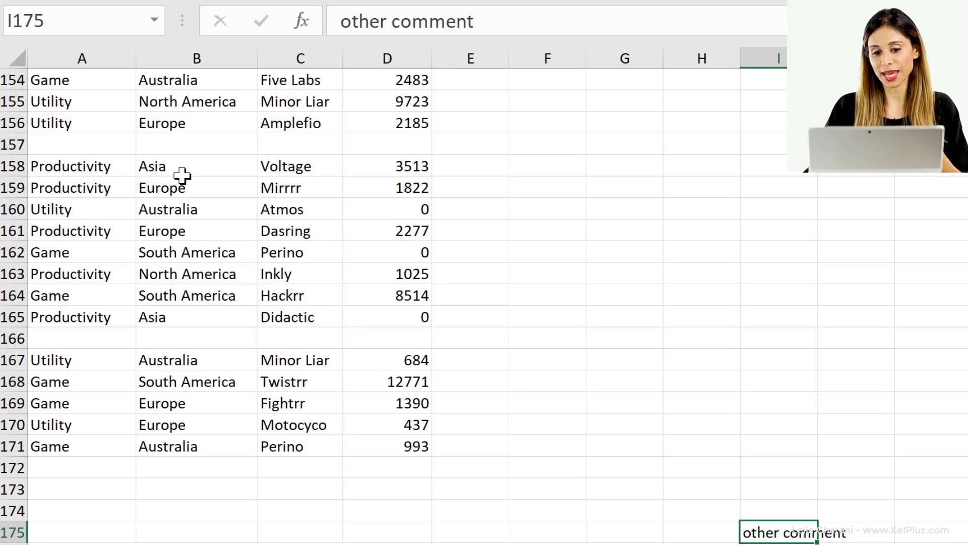
# Commit the I175 entry, then check column G from G1 down to row 171
pyautogui.click(807, 466)
pyautogui.hotkey('ctrl', 'Up')
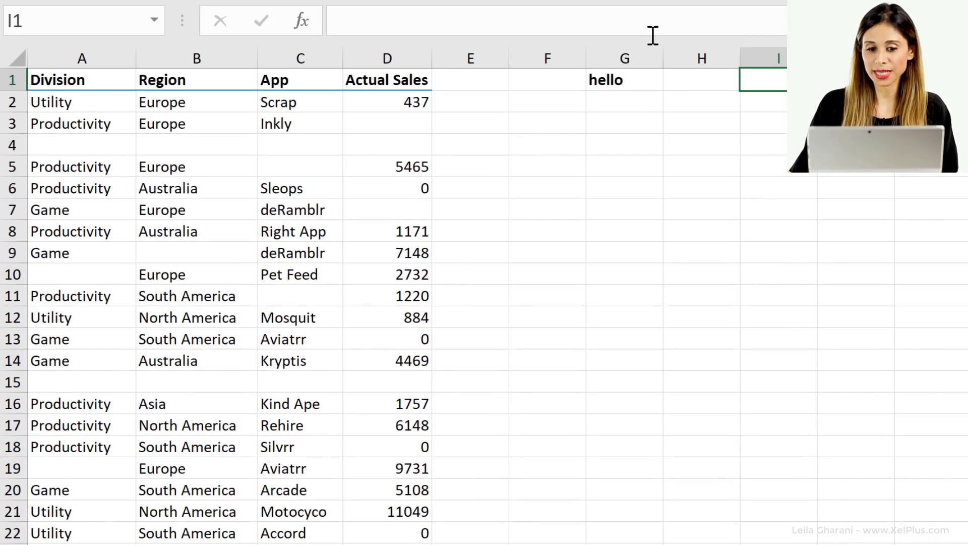
pyautogui.click(648, 74)
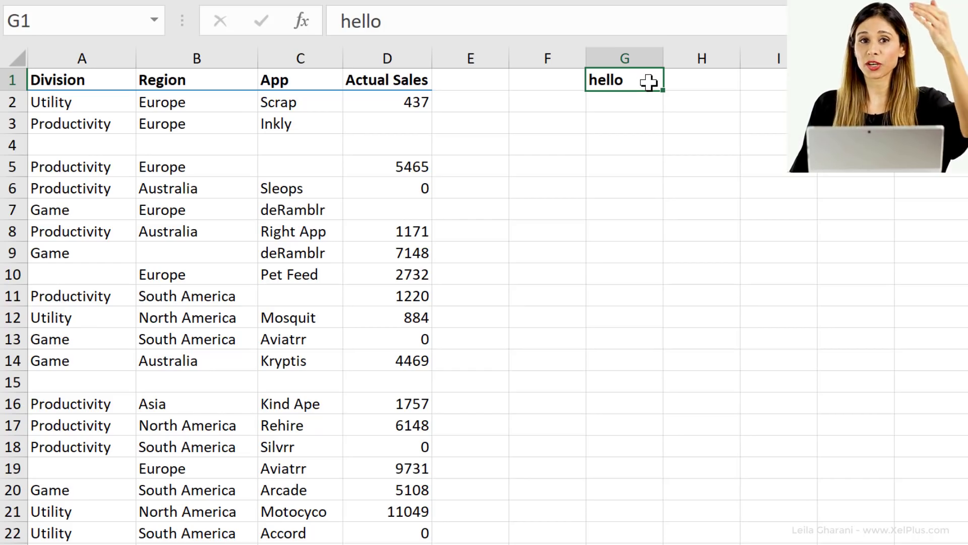
pyautogui.scroll(-8, 649, 91)
pyautogui.scroll(-7, 649, 92)
pyautogui.scroll(-12, 649, 90)
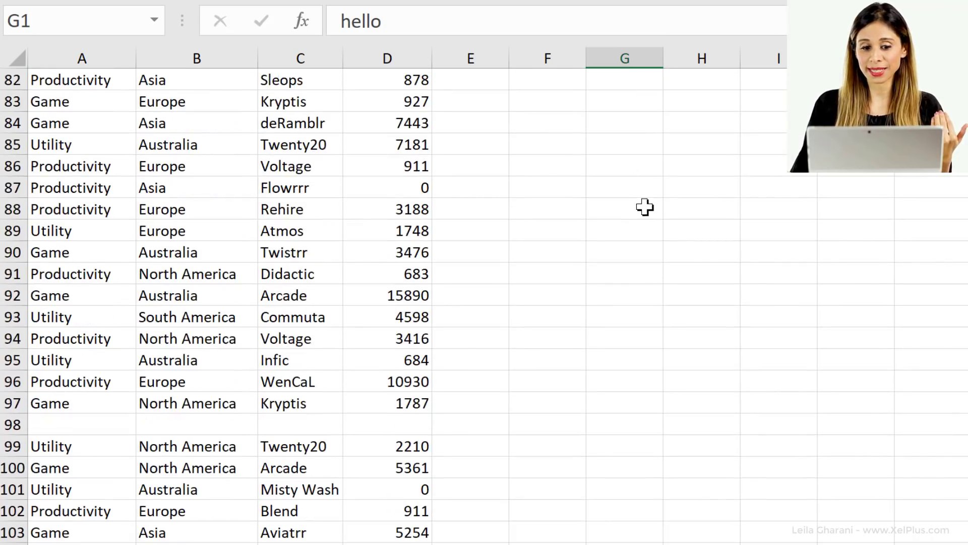
pyautogui.scroll(-14, 644, 210)
pyautogui.scroll(-12, 646, 211)
pyautogui.click(625, 316)
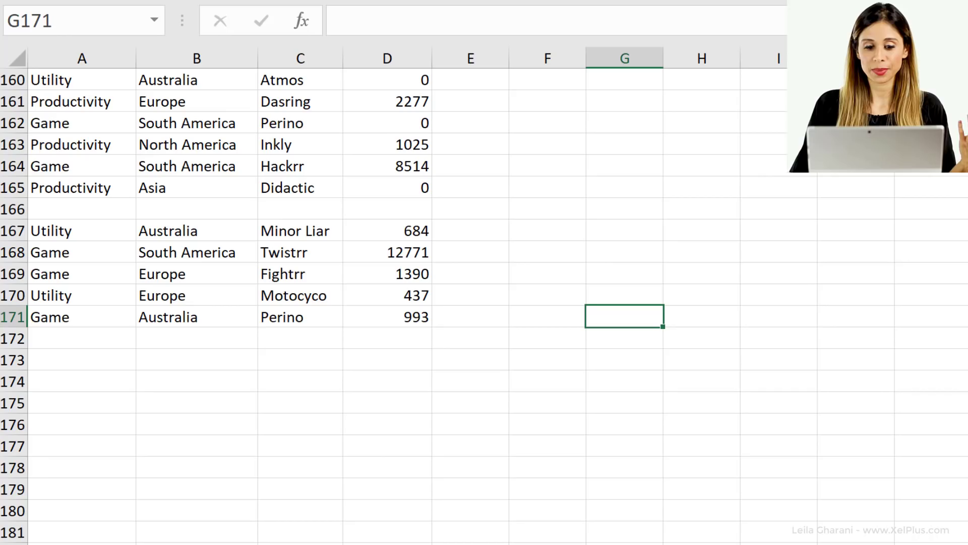
pyautogui.scroll(1, 645, 255)
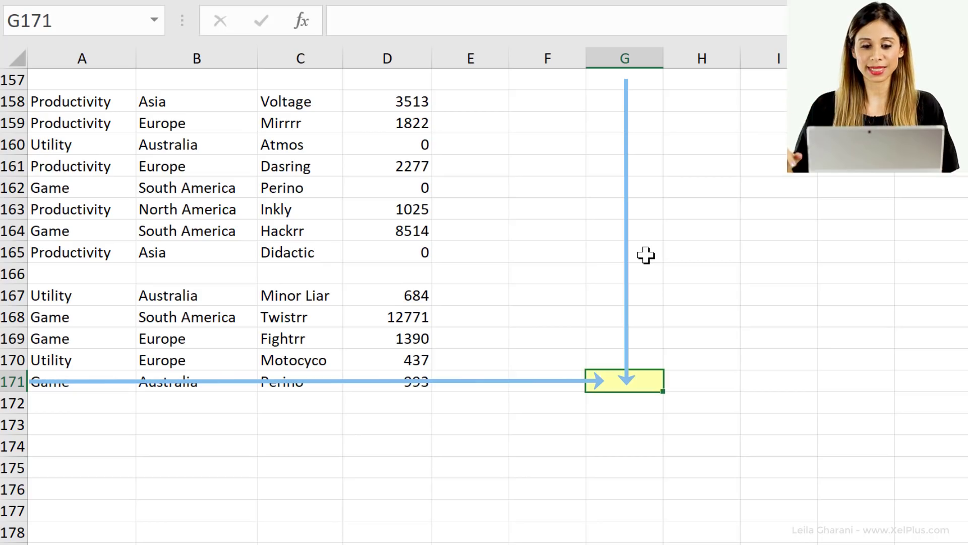
# Clear 'hello' from G1 and move to the Region header in B1
pyautogui.hotkey('ctrl', 'Up')
pyautogui.press('Delete')
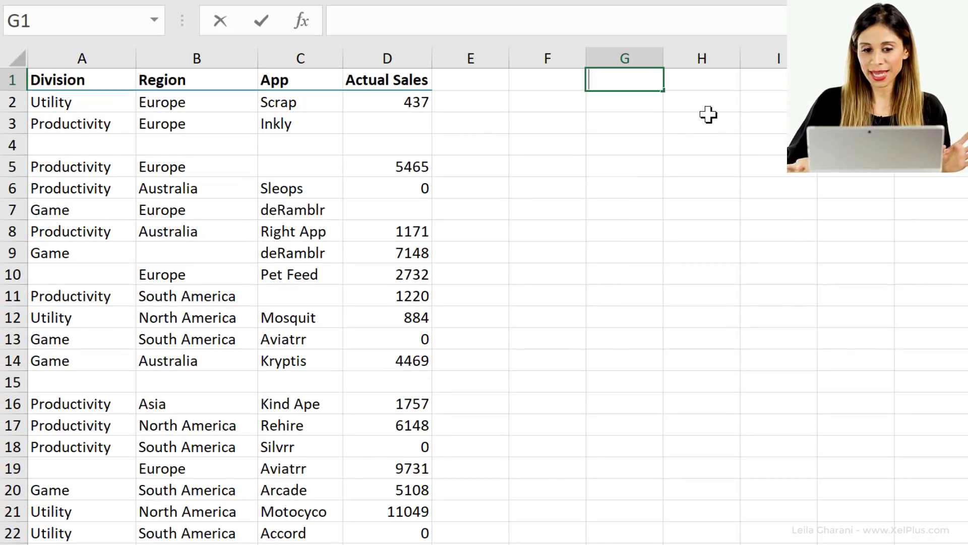
pyautogui.press('Left')
pyautogui.press('Left')
pyautogui.press('Left')
pyautogui.press('Left')
pyautogui.press('Left')
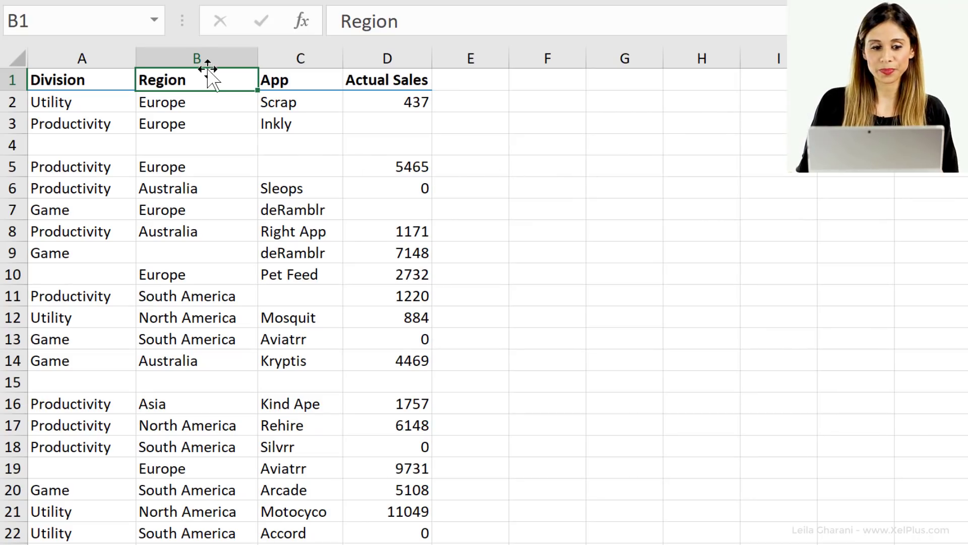
# Select B1:B10000 through the Name Box, then trim it to B171 with Ctrl+Shift+Up
pyautogui.hotkey('shift', 'Down')
pyautogui.hotkey('shift', 'Down')
pyautogui.hotkey('shift', 'Down')
pyautogui.hotkey('shift', 'Down')
pyautogui.hotkey('shift', 'Down')
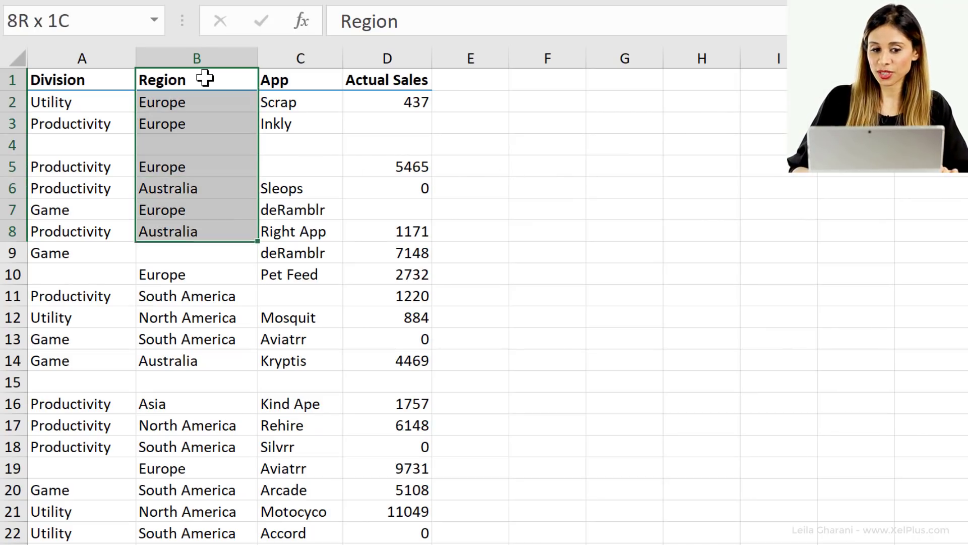
pyautogui.hotkey('shift', 'Down')
pyautogui.hotkey('shift', 'Down')
pyautogui.hotkey('shift', 'Down')
pyautogui.hotkey('shift', 'Down')
pyautogui.hotkey('shift', 'Down')
pyautogui.hotkey('shift', 'Down')
pyautogui.scroll(-1, 206, 80)
pyautogui.scroll(-20, 206, 79)
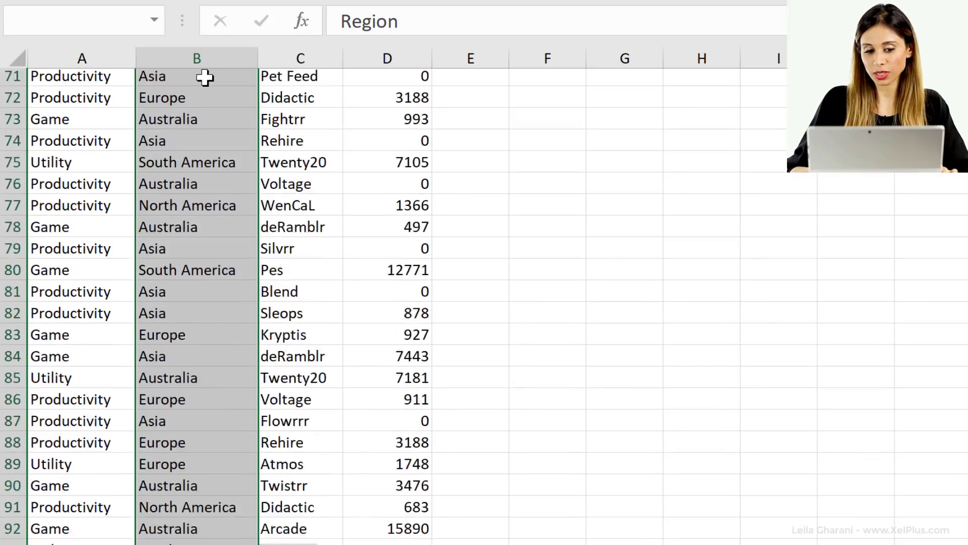
pyautogui.scroll(16, 206, 79)
pyautogui.scroll(4, 205, 79)
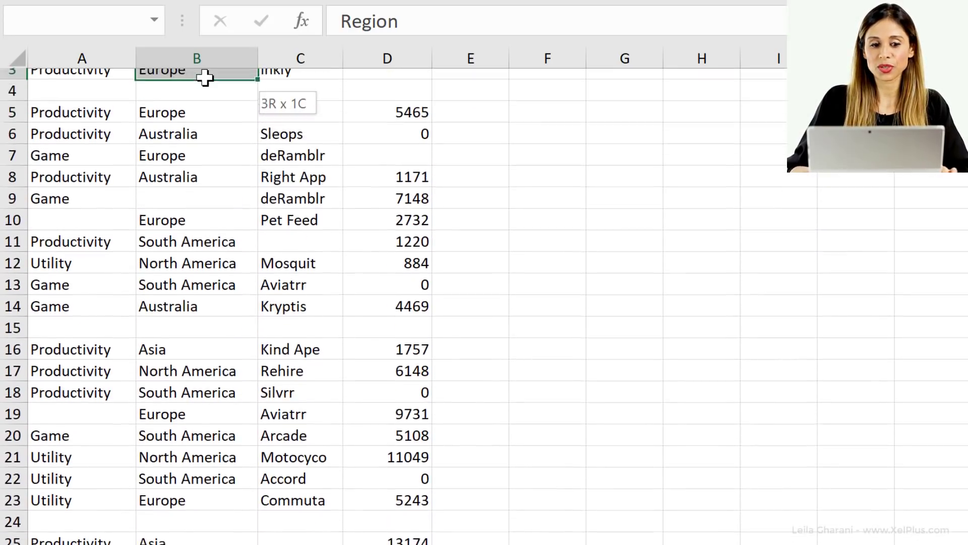
pyautogui.moveTo(205, 79); pyautogui.dragTo(204, 78)
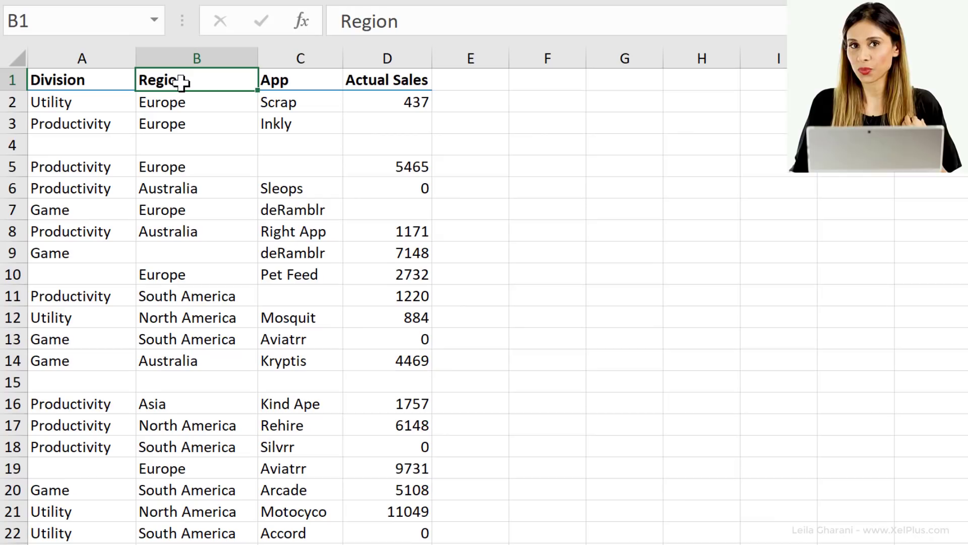
pyautogui.click(77, 25)
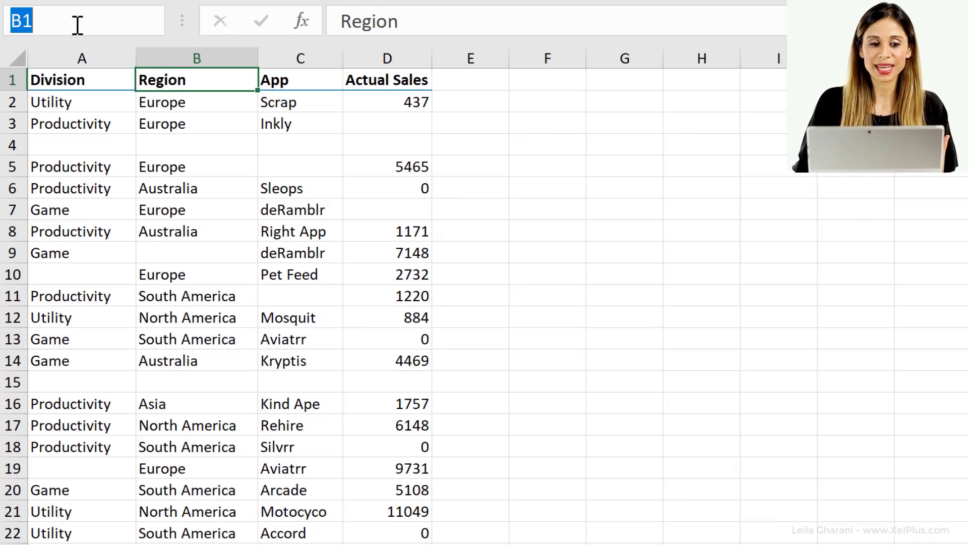
pyautogui.click(99, 29)
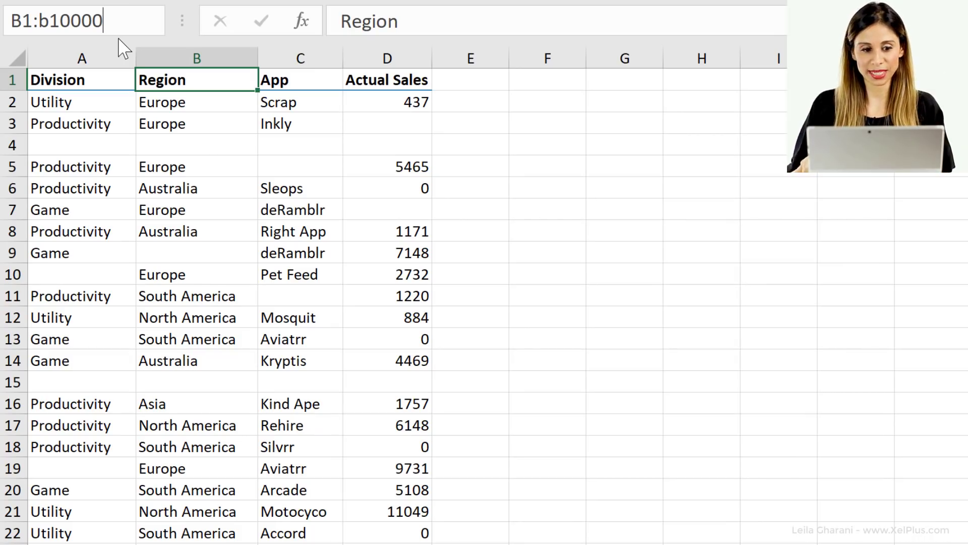
pyautogui.press('Return')
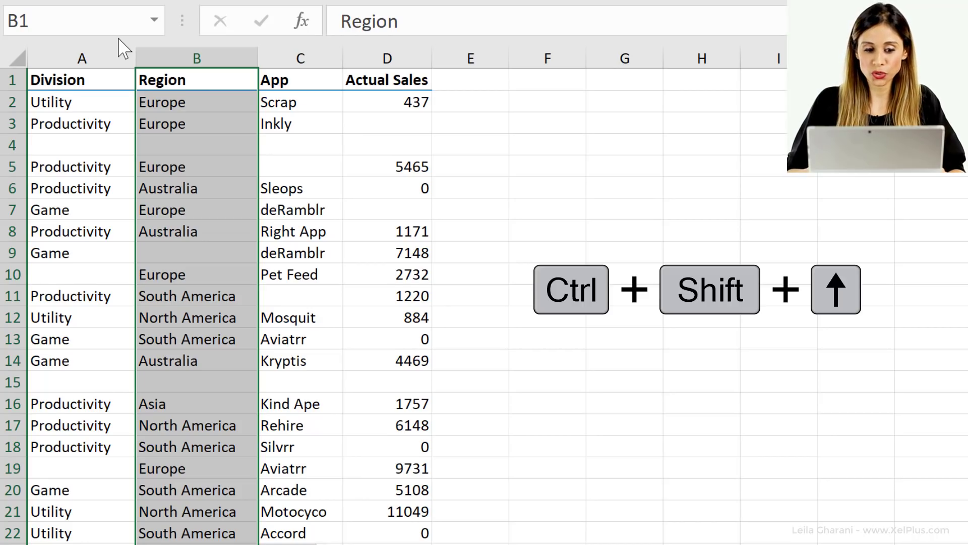
pyautogui.hotkey('ctrl', 'shift', 'Up')
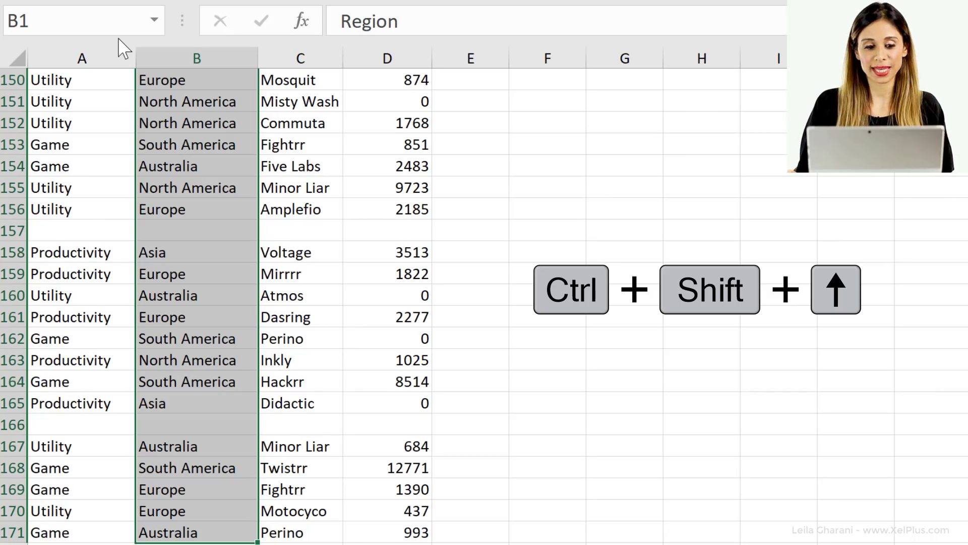
pyautogui.scroll(-3, 152, 227)
pyautogui.scroll(-2, 151, 227)
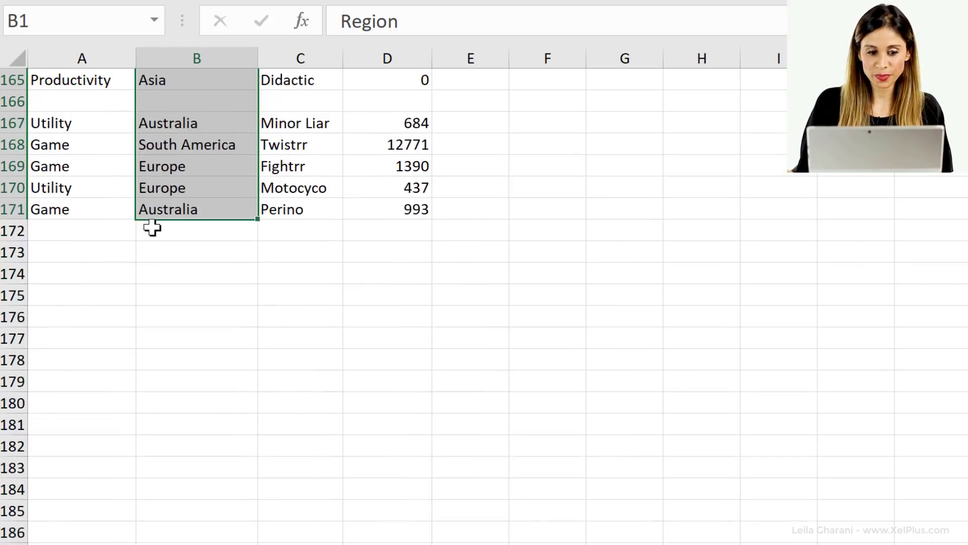
pyautogui.scroll(6, 152, 226)
pyautogui.scroll(-1, 151, 228)
pyautogui.scroll(10, 152, 227)
pyautogui.scroll(15, 151, 228)
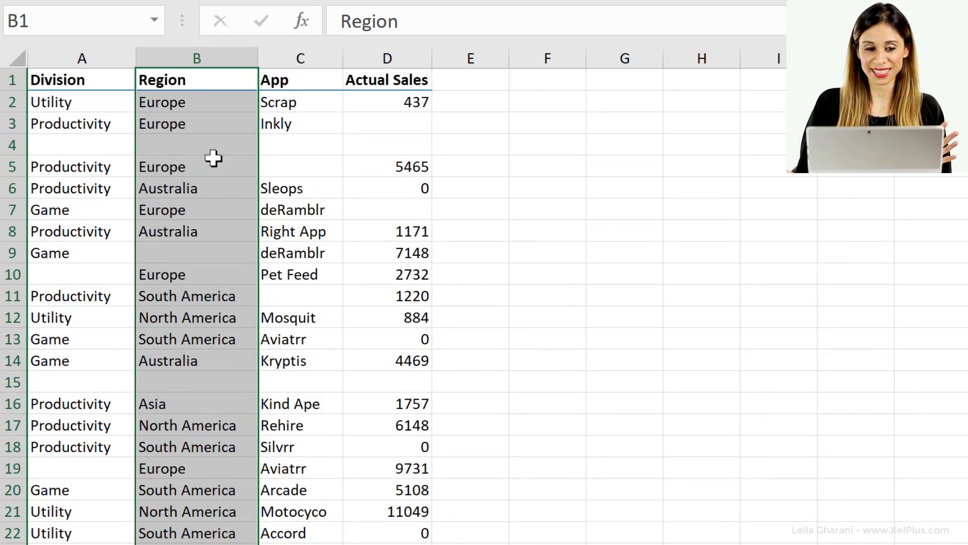
# Collapse the selection back to B1, then pick cell B3 in the Region column
pyautogui.click(195, 80)
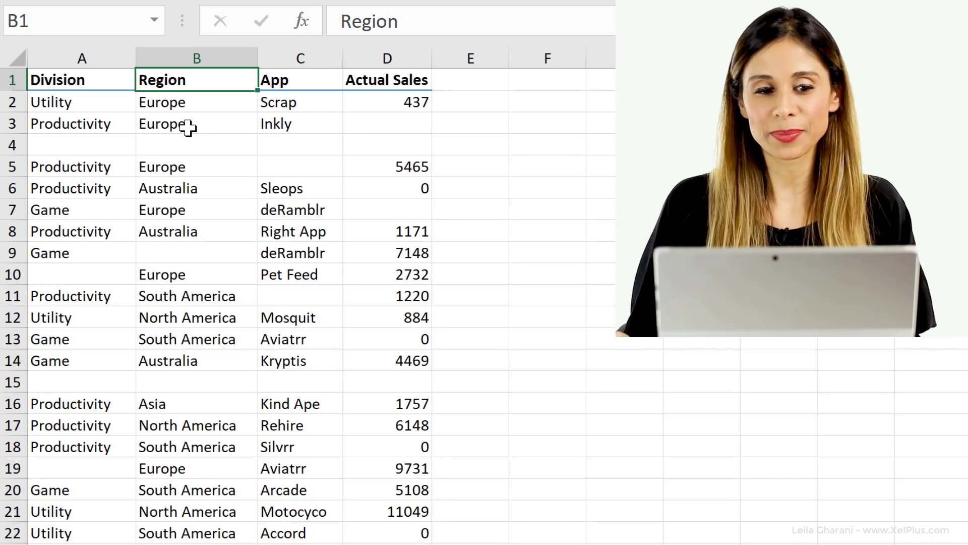
pyautogui.click(73, 20)
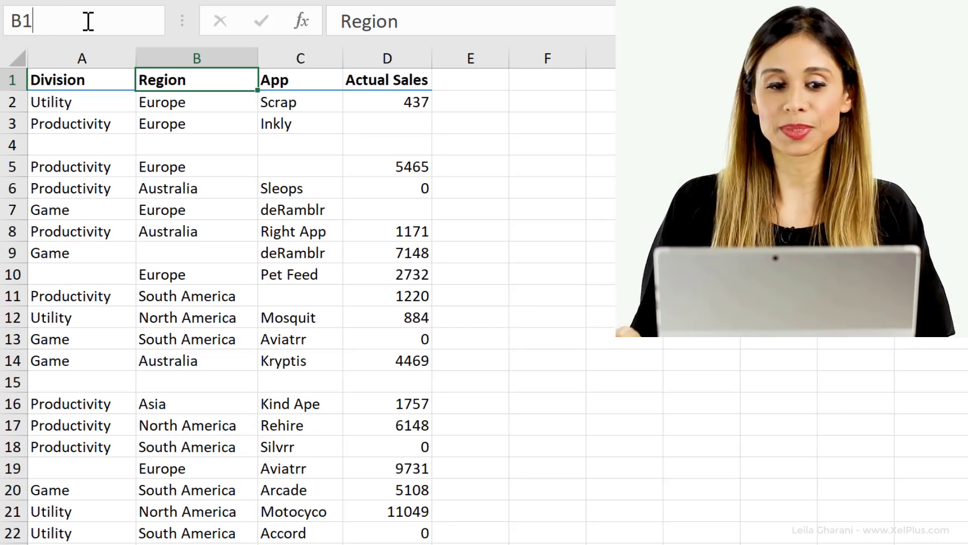
pyautogui.click(195, 121)
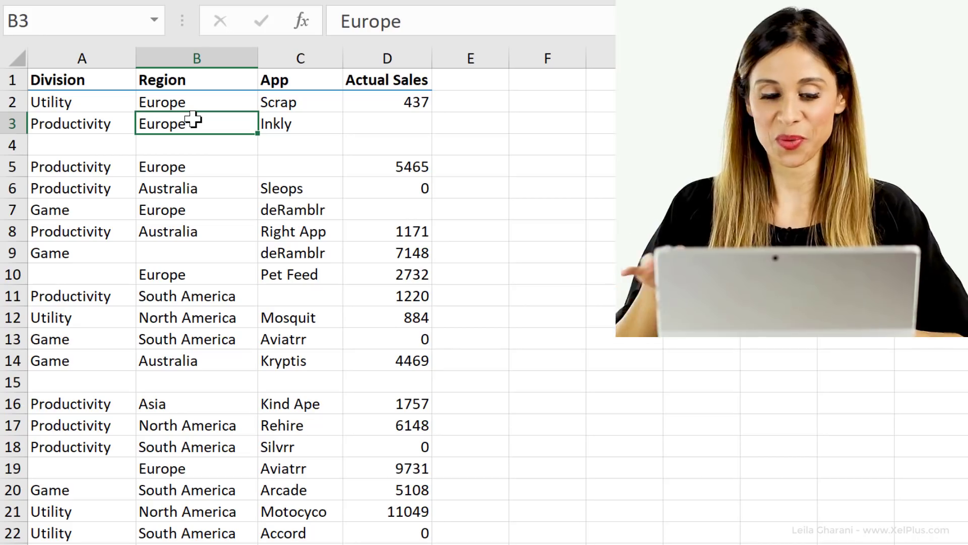
# Go to B1:B10000 with Ctrl+G, then trim to B171 with Ctrl+Shift+Up
pyautogui.hotkey('ctrl', 'g')
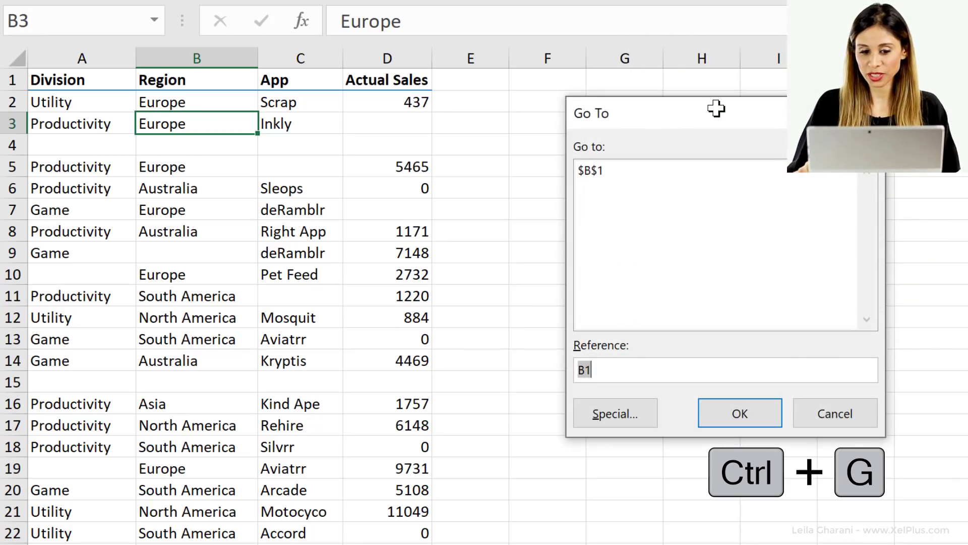
pyautogui.press('Right')
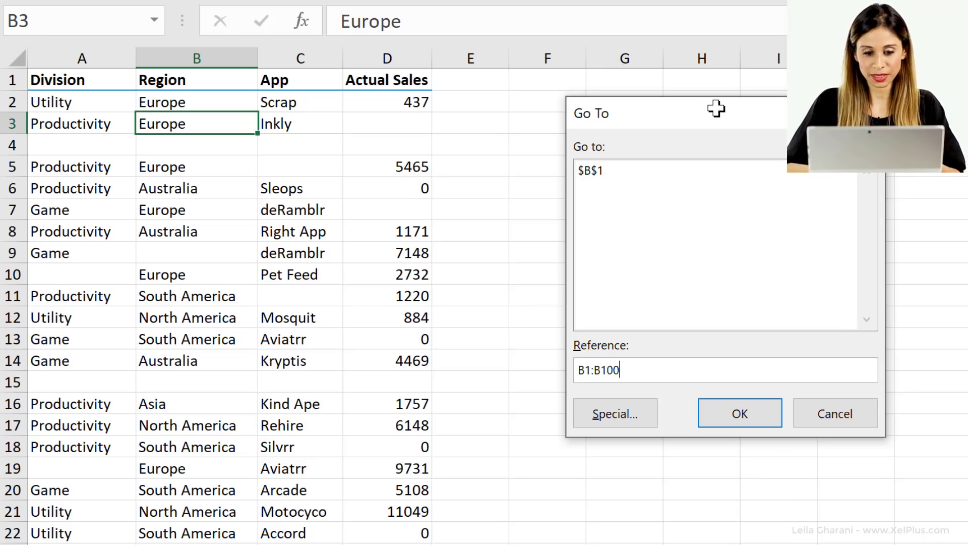
pyautogui.press('Return')
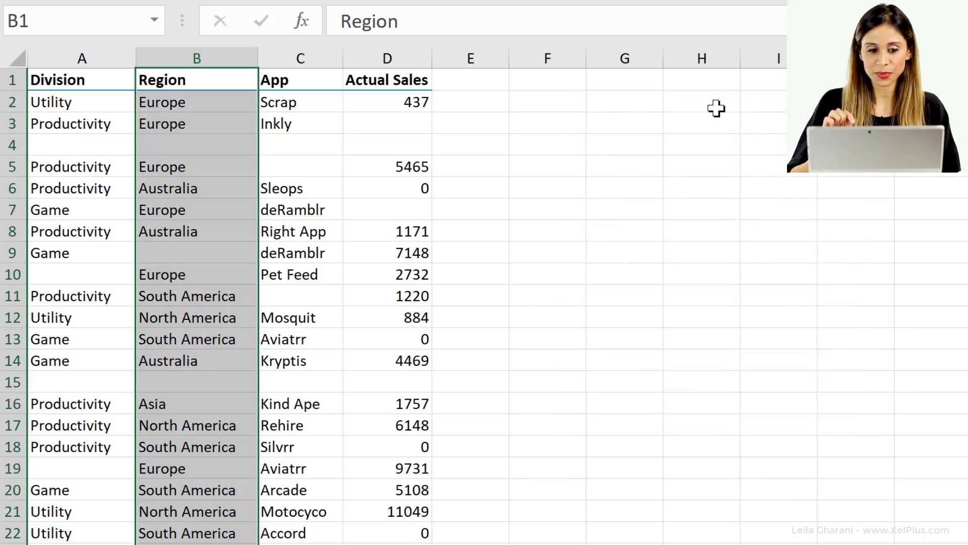
pyautogui.hotkey('ctrl', 'shift', 'Up')
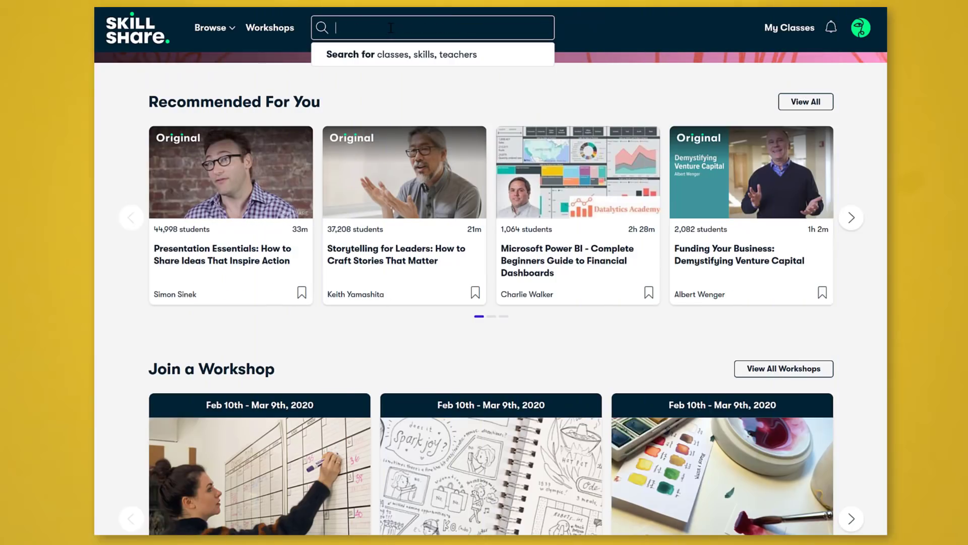
pyautogui.write('productivity')
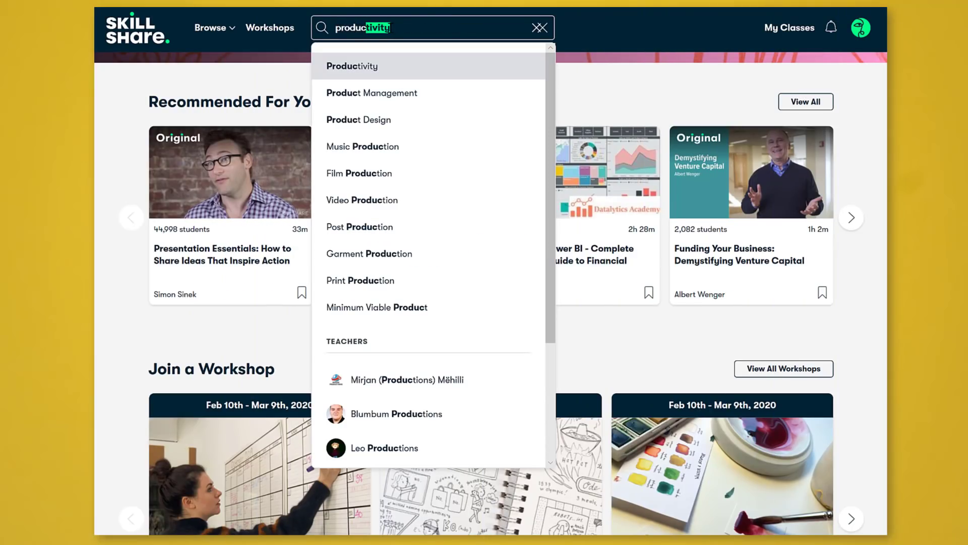
# Run the Skillshare search for Productivity classes
pyautogui.press('Return')
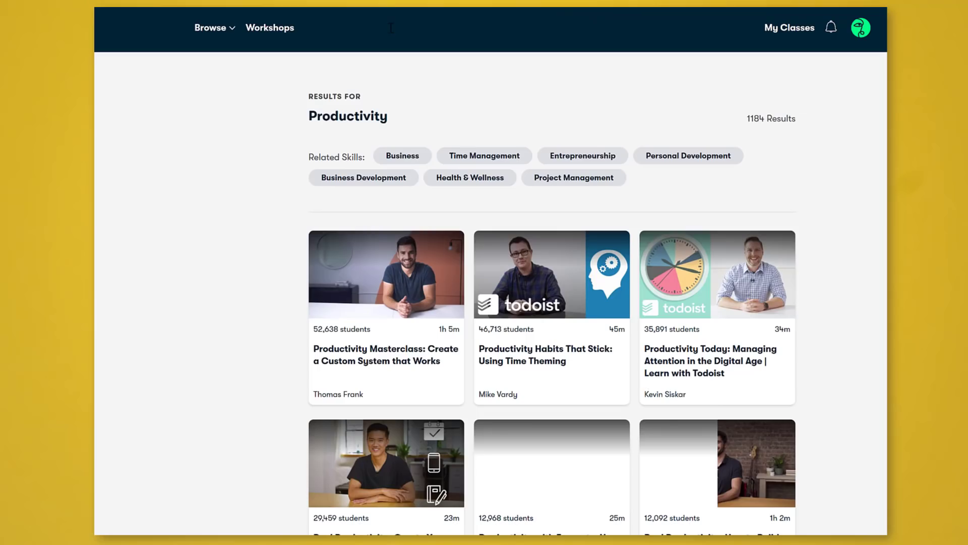